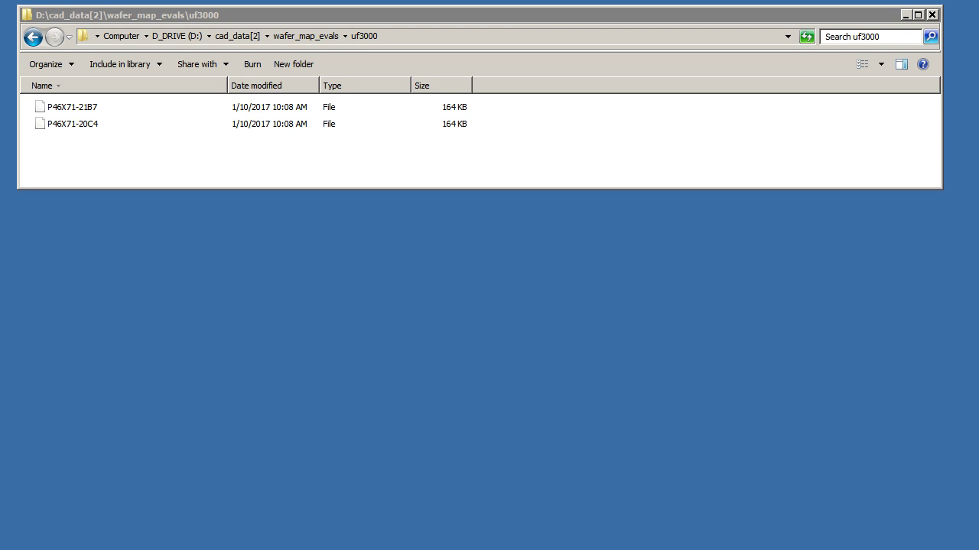
# Open the P46X71-21B7 file in Notepad++ to inspect its raw contents
pyautogui.doubleClick(73, 107)
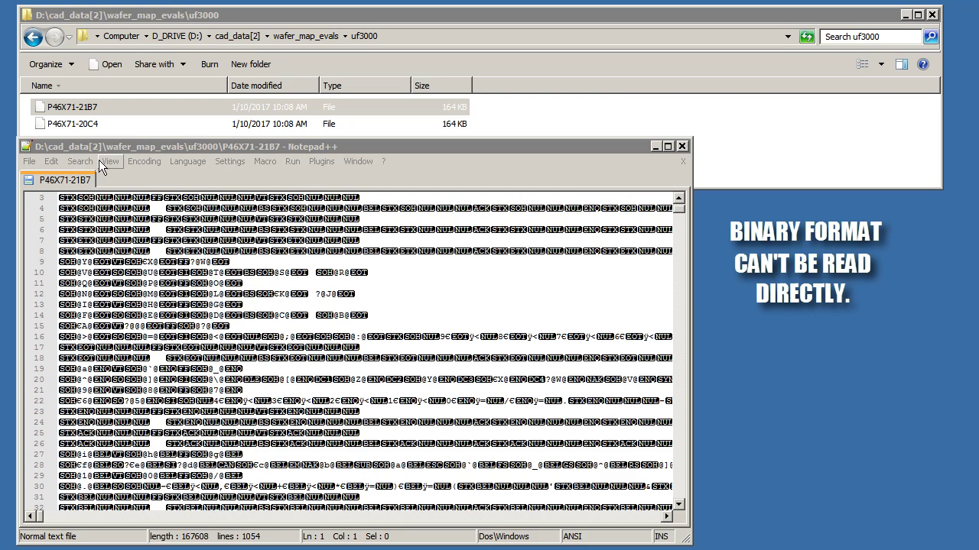
pyautogui.click(127, 149)
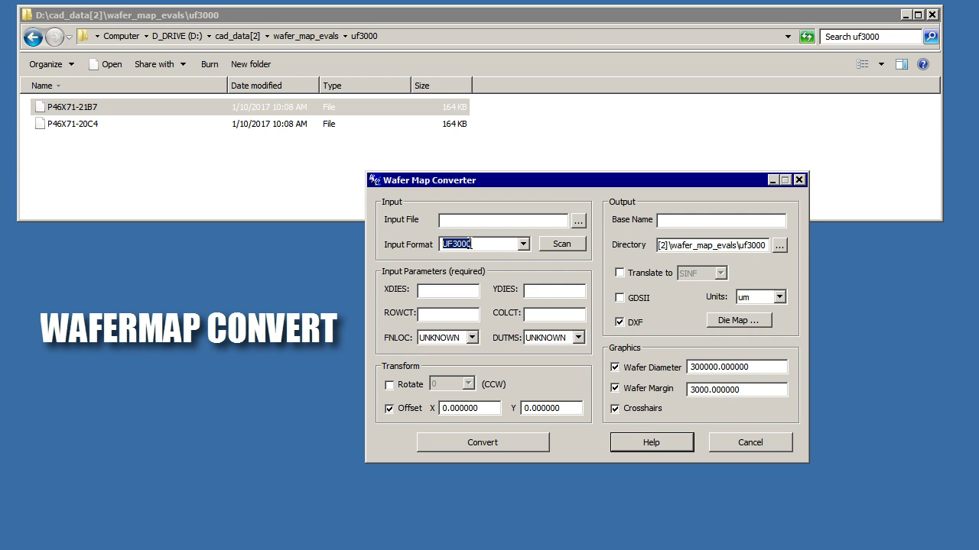
# In the Wafer Map Converter, list all files with the *.* filter and load P46X71-21B7 as the UF3000 input file
pyautogui.click(579, 222)
pyautogui.write('*.*')
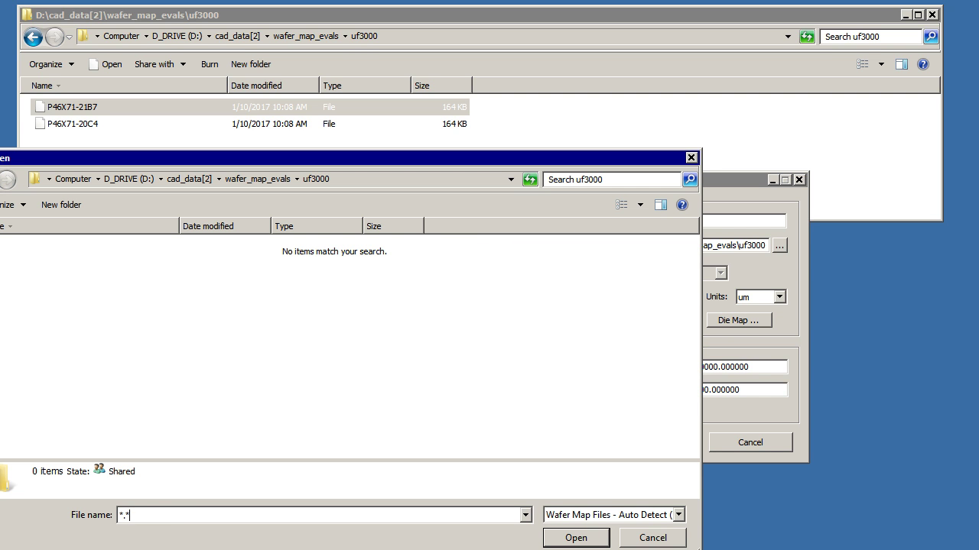
pyautogui.press('Return')
pyautogui.press('Tab')
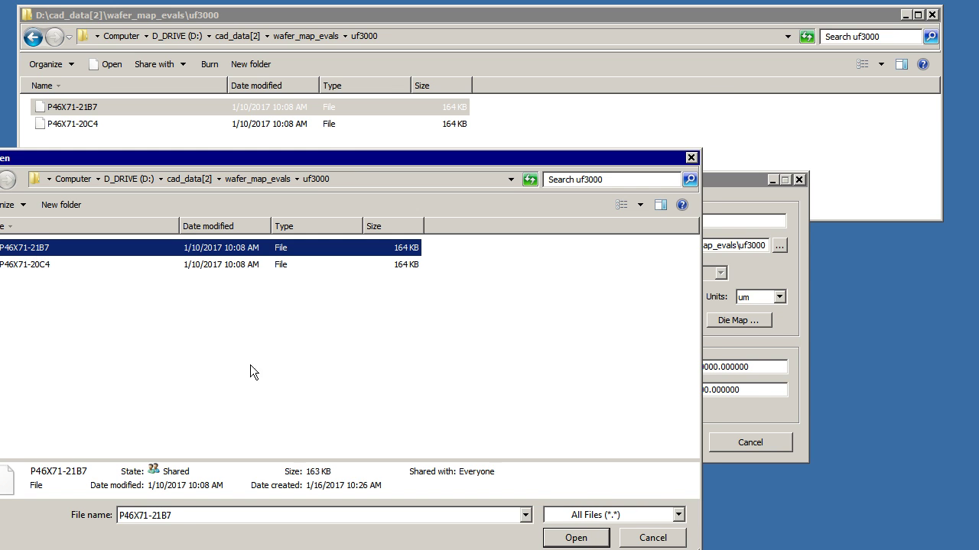
pyautogui.click(569, 539)
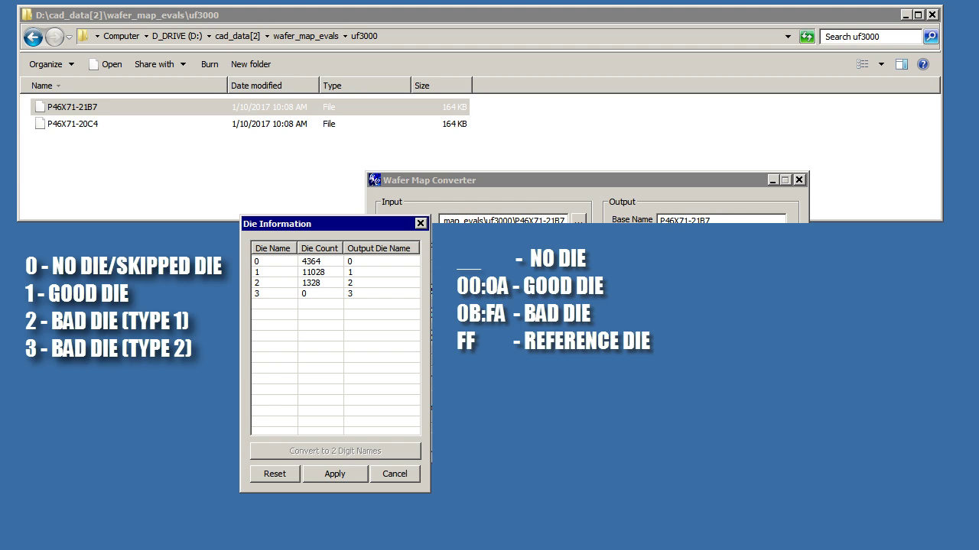
# Set the output die name of die 0 to __ and of die 1 to 01
pyautogui.doubleClick(361, 262)
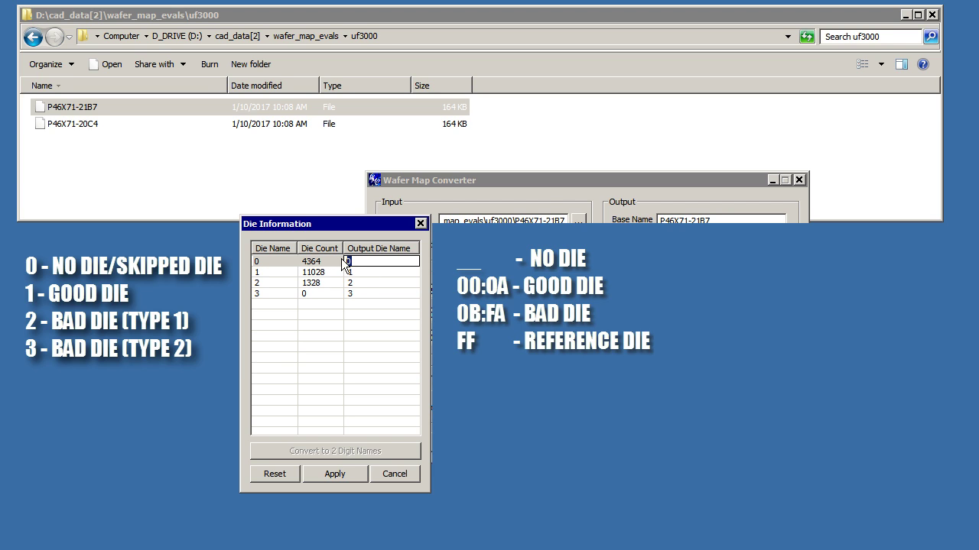
pyautogui.press('BackSpace')
pyautogui.click(352, 270)
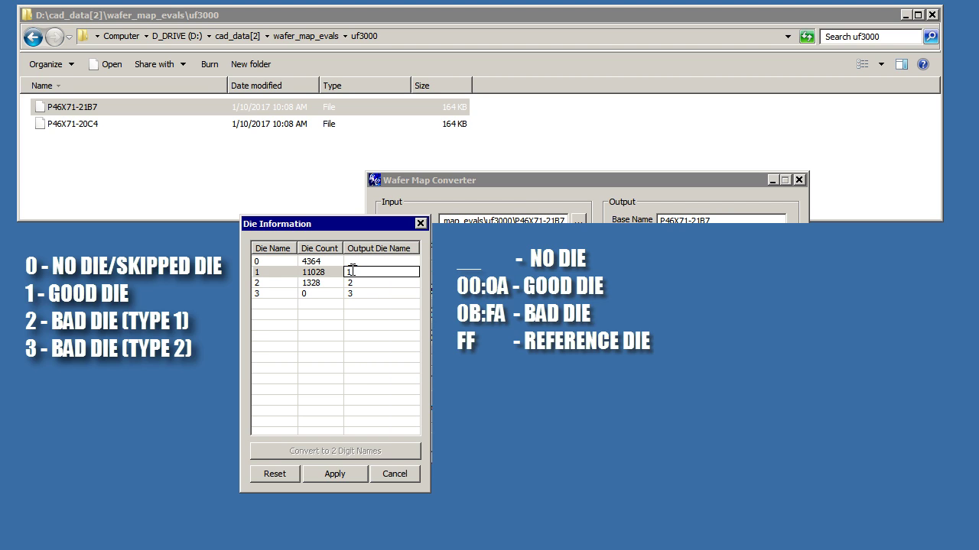
pyautogui.write('0')
# Set the output die name of die 2 to 0B and of die 3 to 0C, and apply the die mapping
pyautogui.click(357, 284)
pyautogui.write('0')
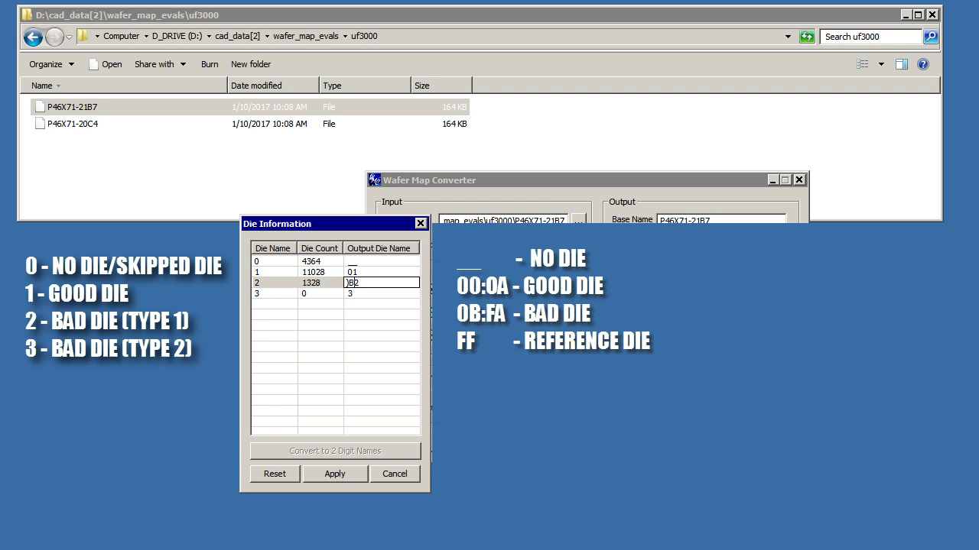
pyautogui.press('BackSpace')
pyautogui.press('BackSpace')
pyautogui.write('0B')
pyautogui.click(360, 293)
pyautogui.click(355, 293)
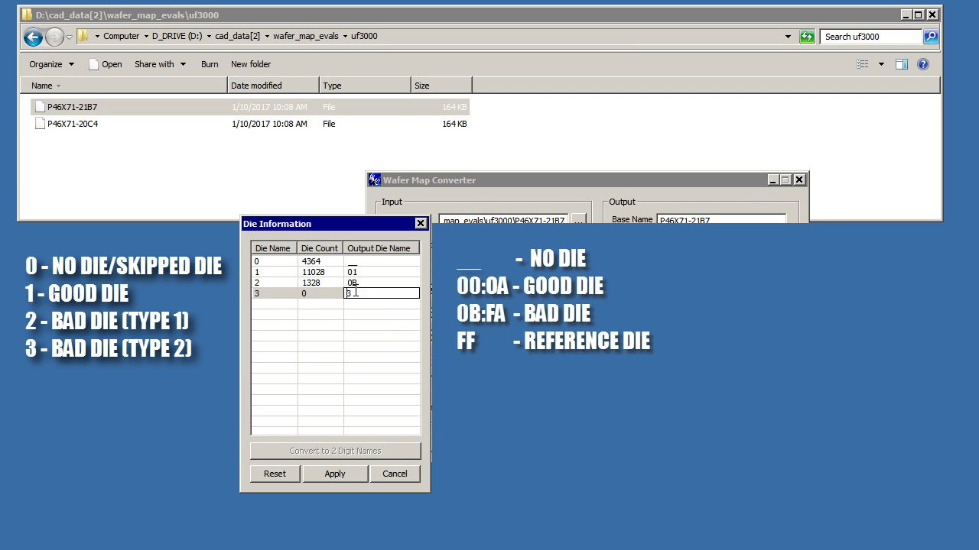
pyautogui.write('0C')
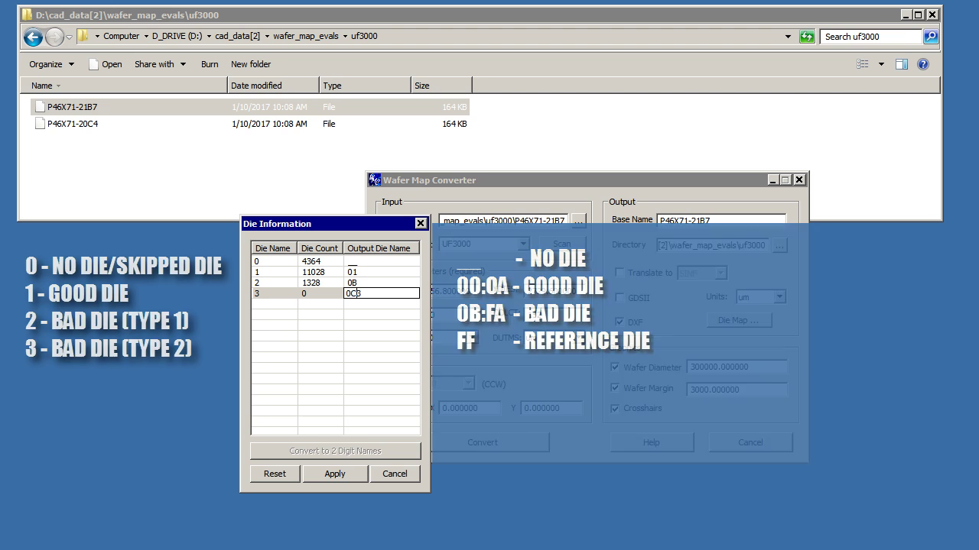
pyautogui.click(335, 474)
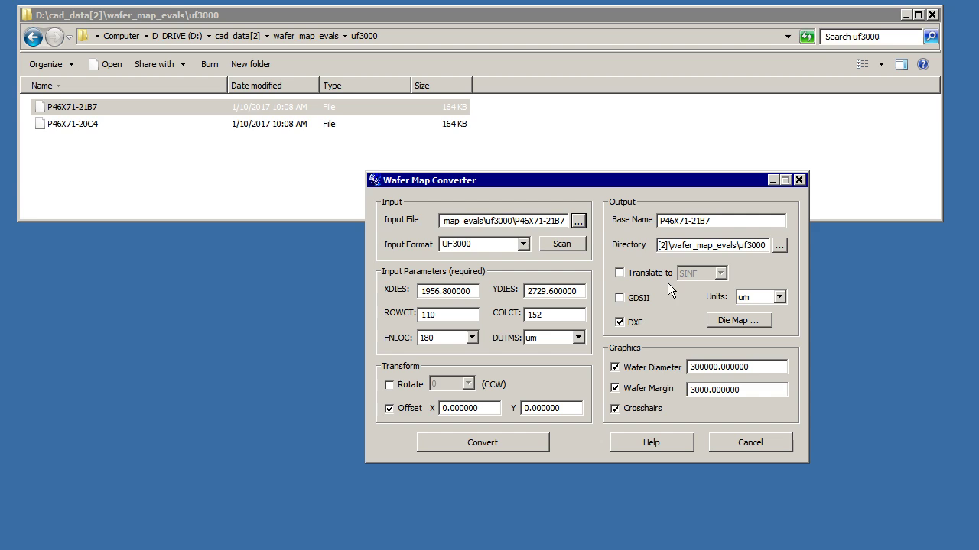
# Convert the wafer map to DXF with SINF translation enabled, using the output base name 21B7
pyautogui.click(623, 274)
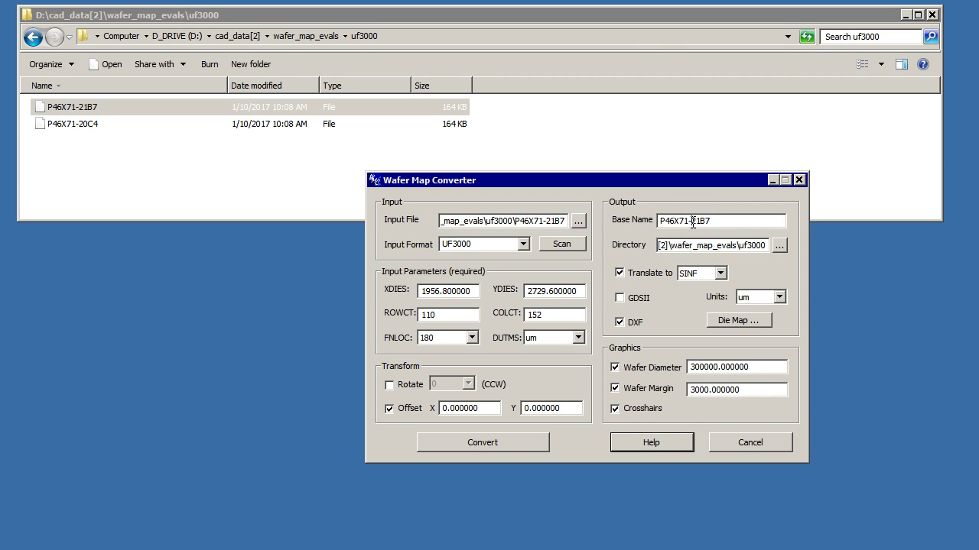
pyautogui.moveTo(692, 221); pyautogui.dragTo(637, 231)
pyautogui.press('Delete')
pyautogui.click(482, 442)
pyautogui.click(360, 383)
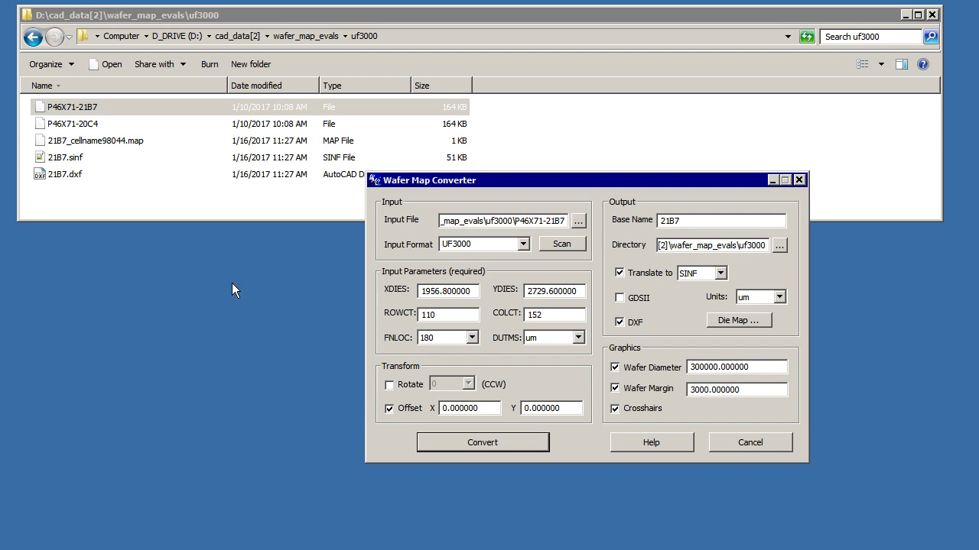
# Check the generated SINF and DXF files in the uf3000 folder and open 21B7.sinf in Notepad++
pyautogui.click(80, 141)
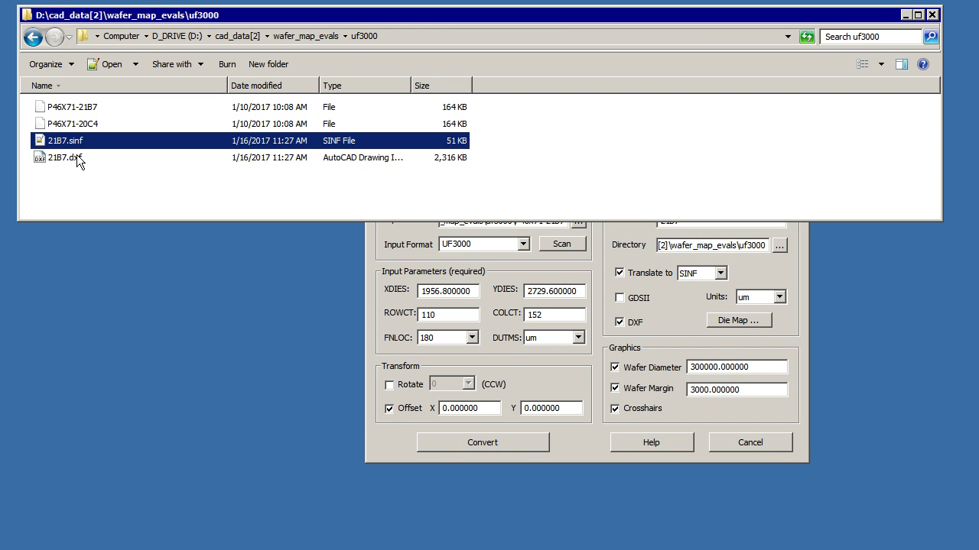
pyautogui.click(77, 159)
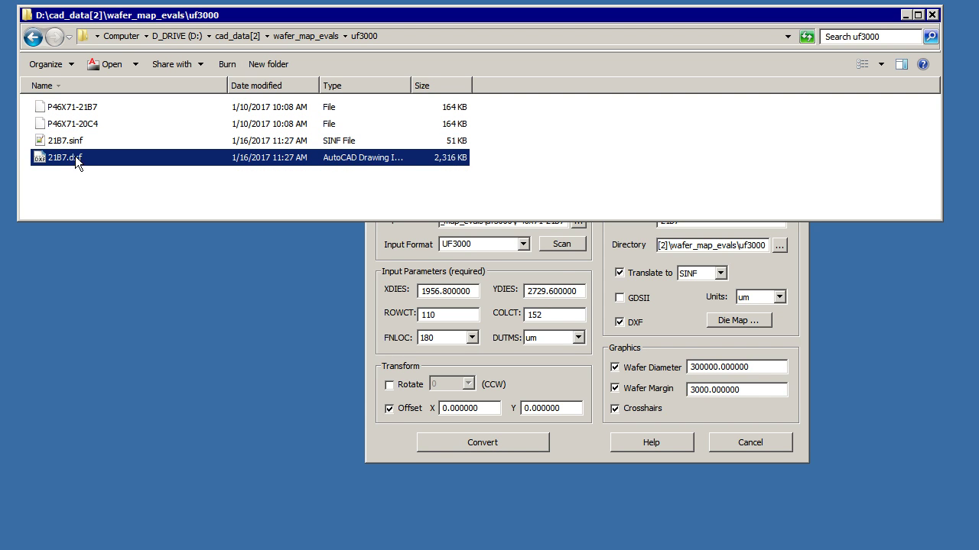
pyautogui.doubleClick(83, 144)
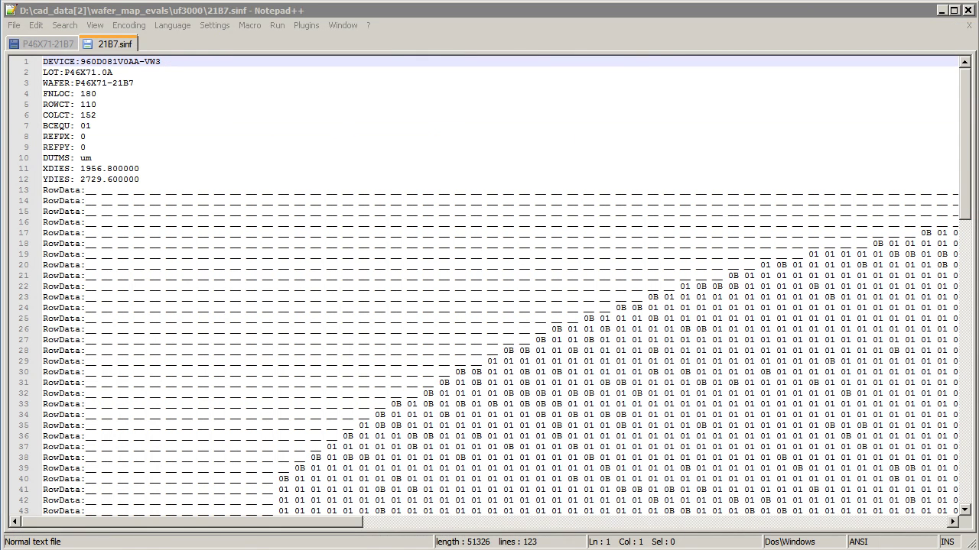
# Examine the SINF header fields, from device and wafer through row and column counts, good-die code, reference position, units and die sizes
pyautogui.moveTo(80, 61); pyautogui.dragTo(160, 65)
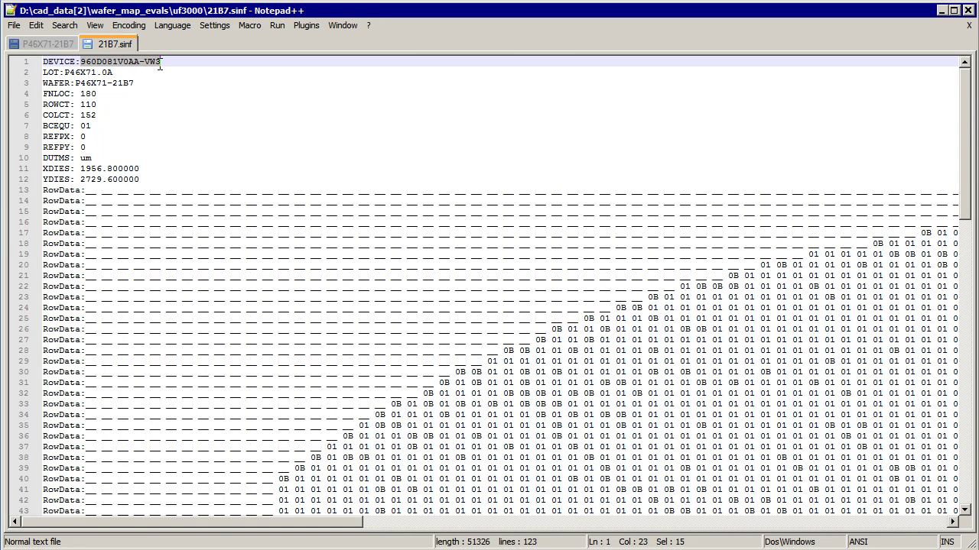
pyautogui.click(123, 82)
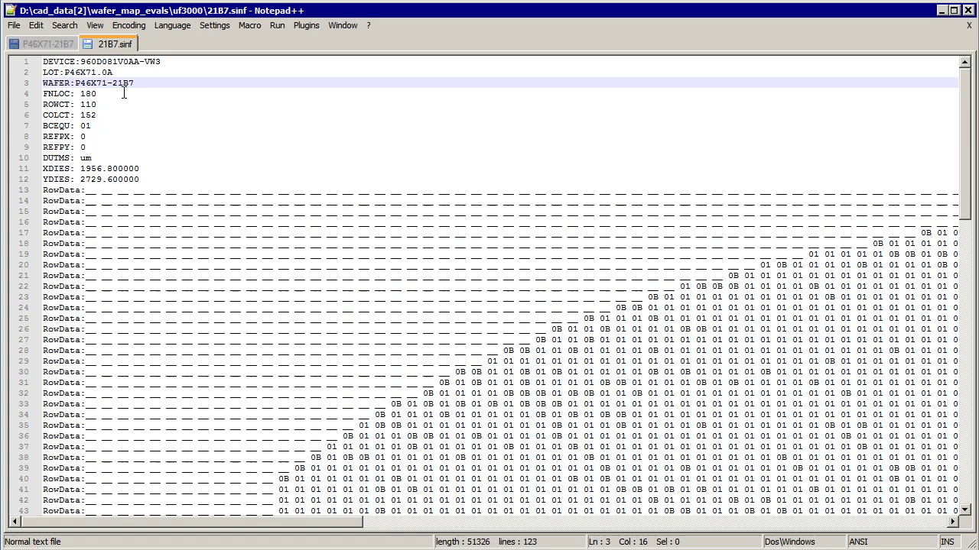
pyautogui.moveTo(80, 93); pyautogui.dragTo(81, 126)
pyautogui.click(92, 126)
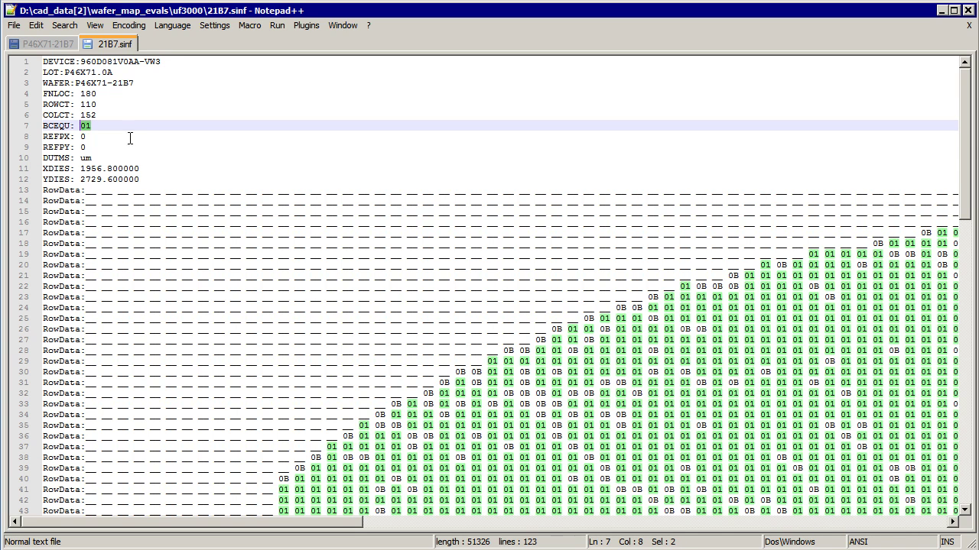
pyautogui.click(625, 308)
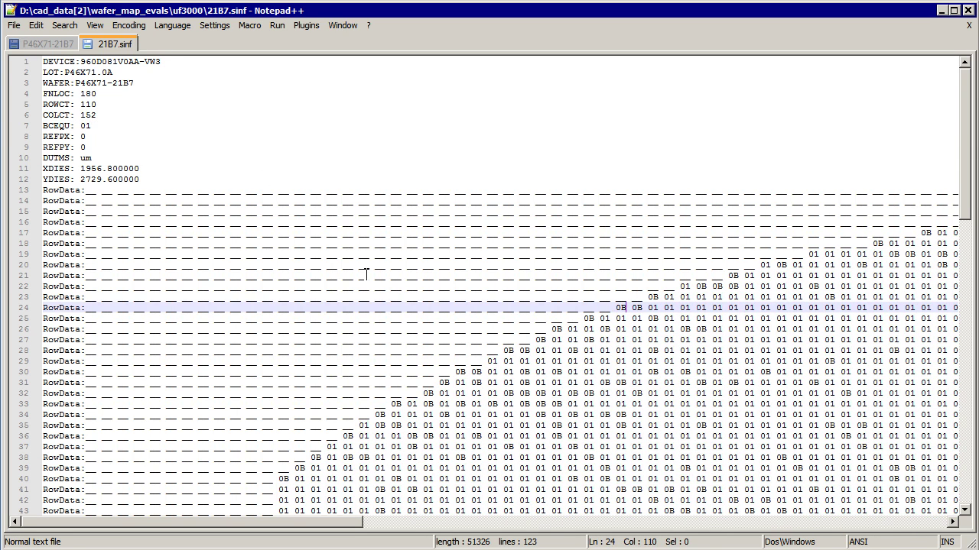
pyautogui.moveTo(88, 147); pyautogui.dragTo(42, 138)
pyautogui.click(94, 137)
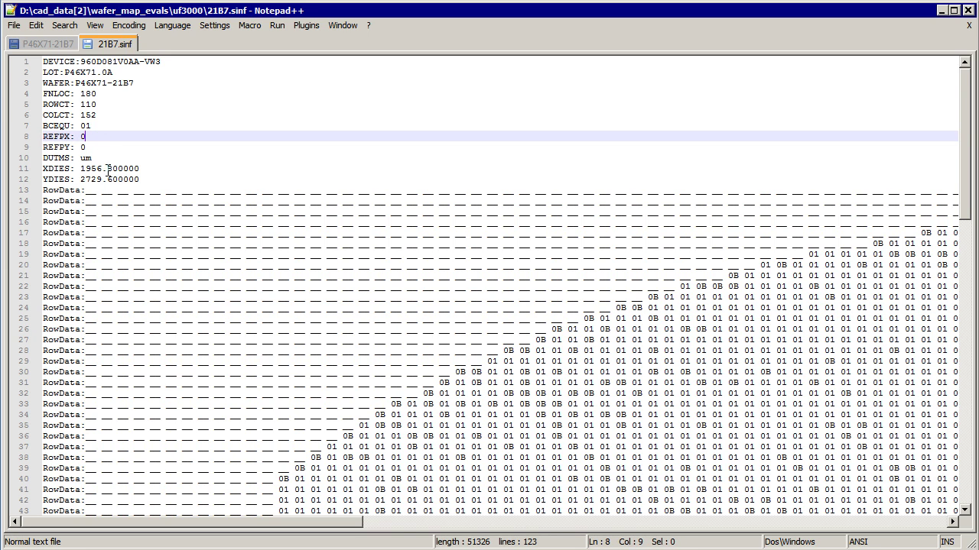
pyautogui.moveTo(94, 159); pyautogui.dragTo(43, 159)
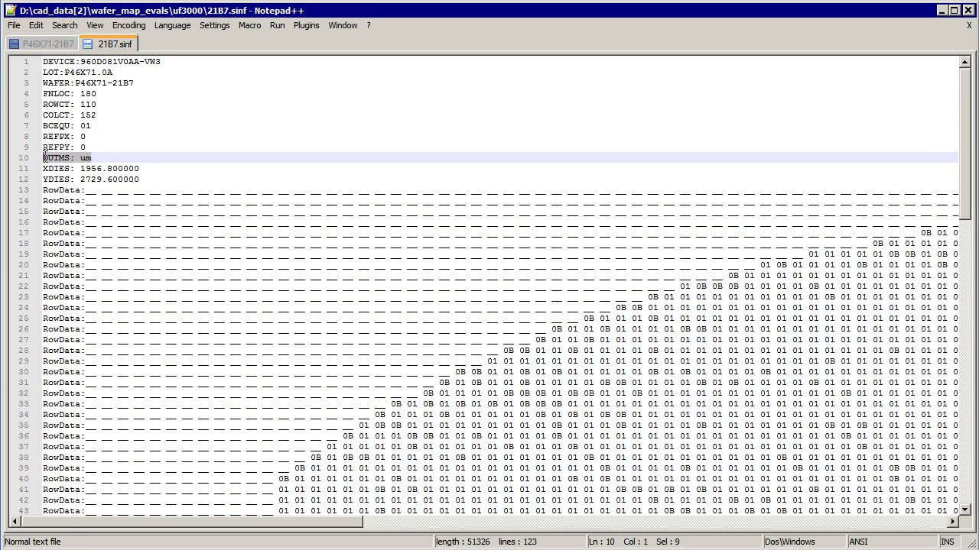
pyautogui.click(111, 159)
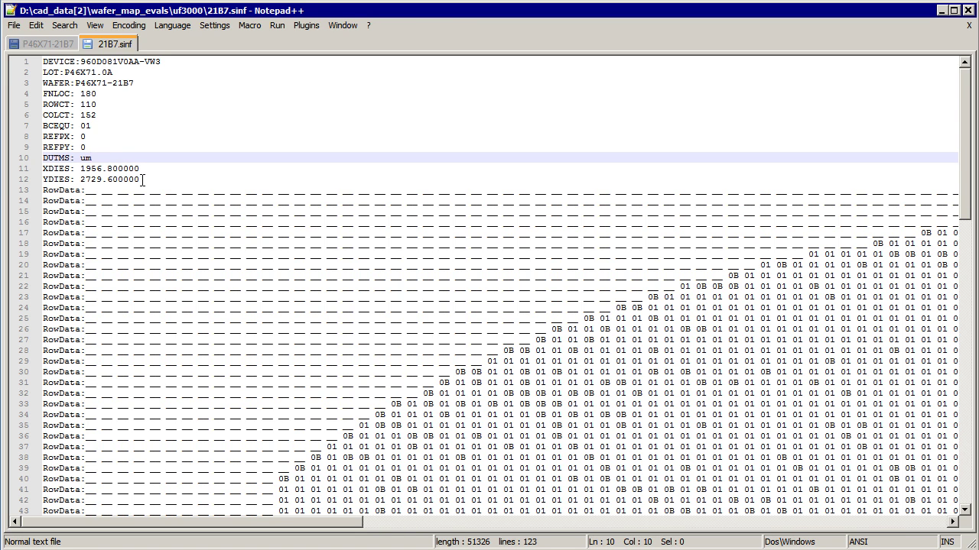
pyautogui.moveTo(141, 180); pyautogui.dragTo(43, 170)
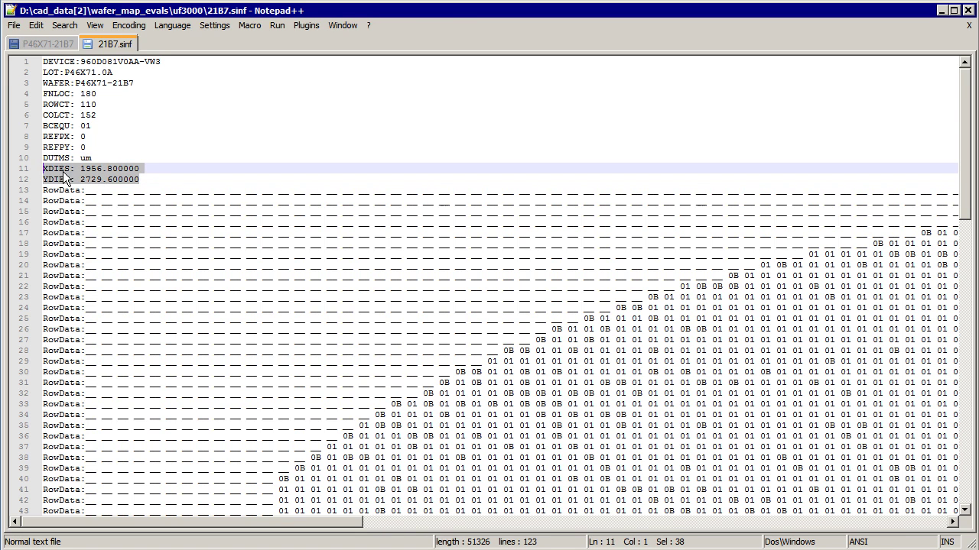
pyautogui.click(112, 176)
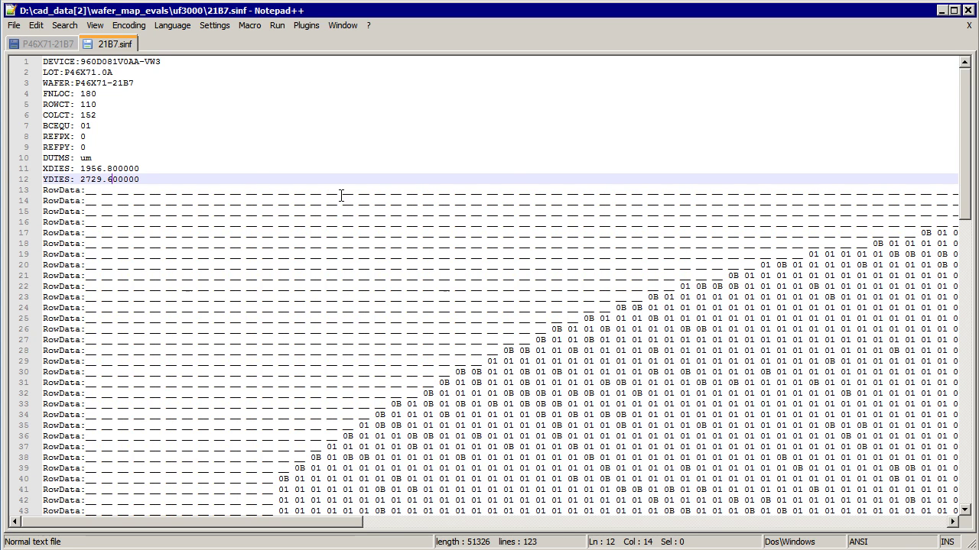
# Examine the RowData lines of the SINF file for the __, 0B and 01 die codes across the full map
pyautogui.moveTo(337, 191); pyautogui.dragTo(327, 191)
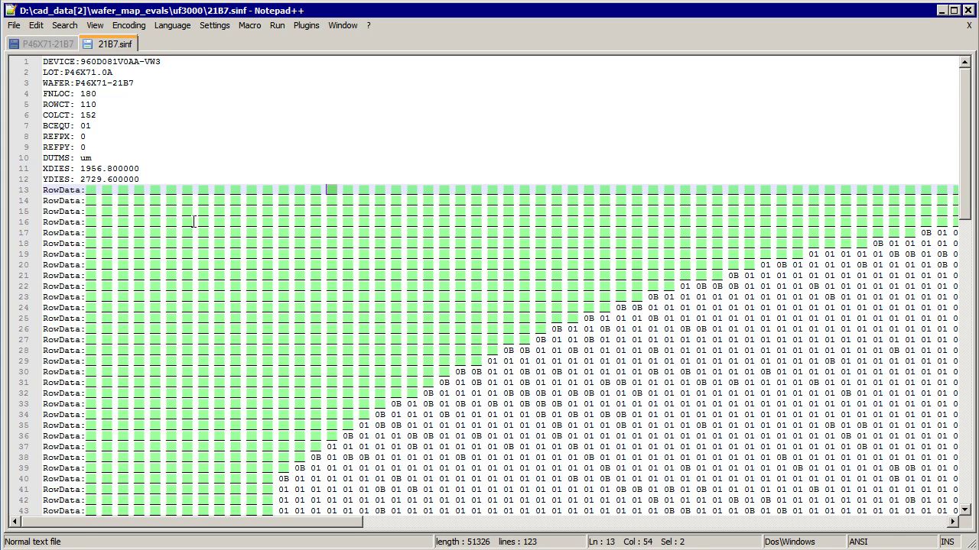
pyautogui.click(619, 243)
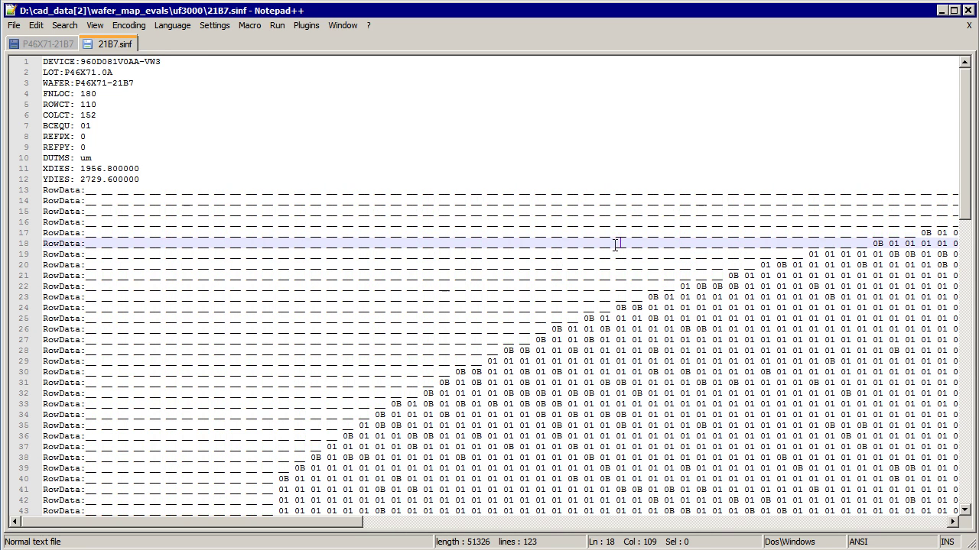
pyautogui.scroll(-4, 459, 252)
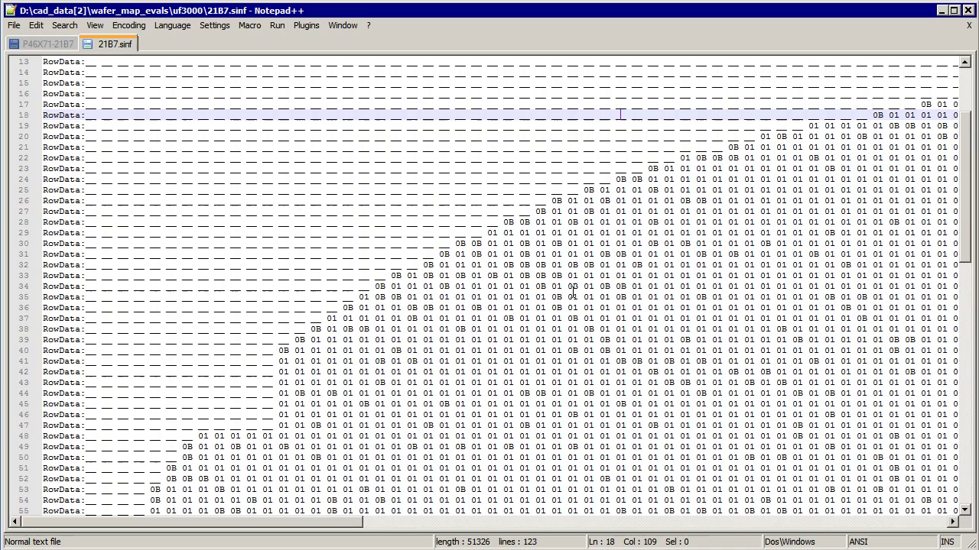
pyautogui.doubleClick(544, 211)
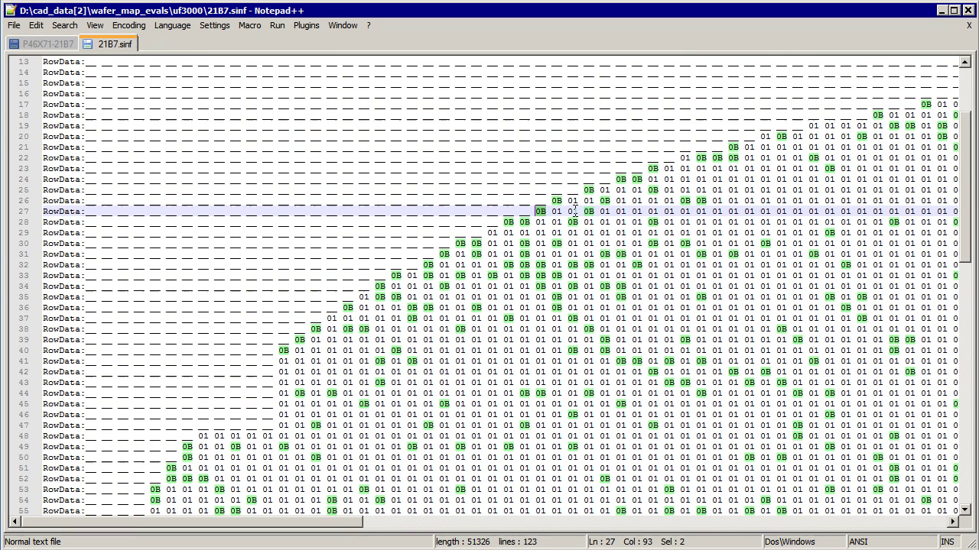
pyautogui.moveTo(579, 212); pyautogui.dragTo(563, 214)
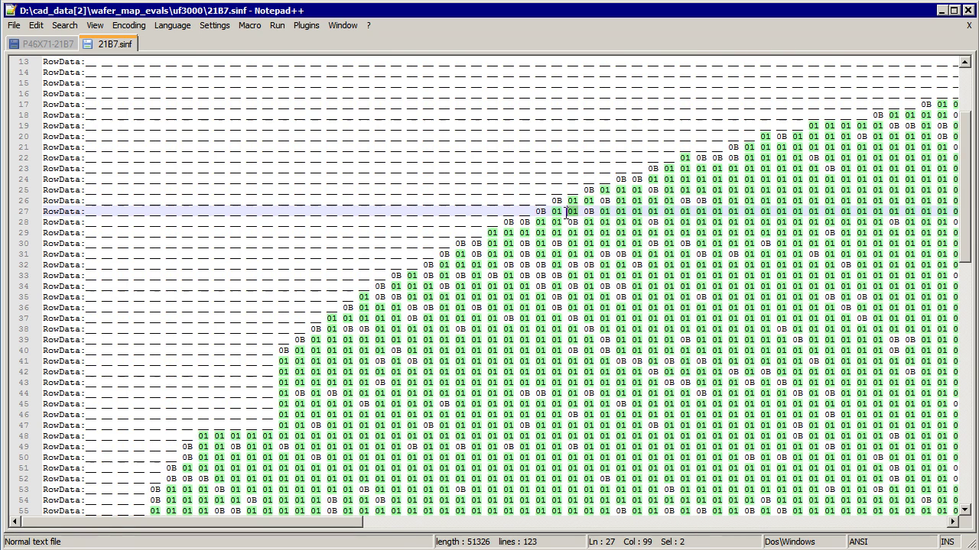
pyautogui.scroll(2, 959, 296)
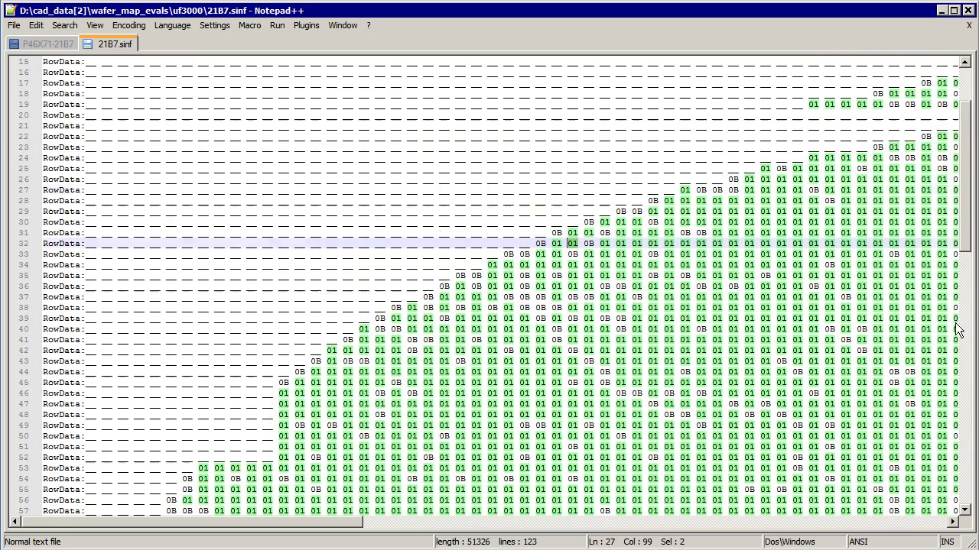
pyautogui.scroll(-15, 965, 313)
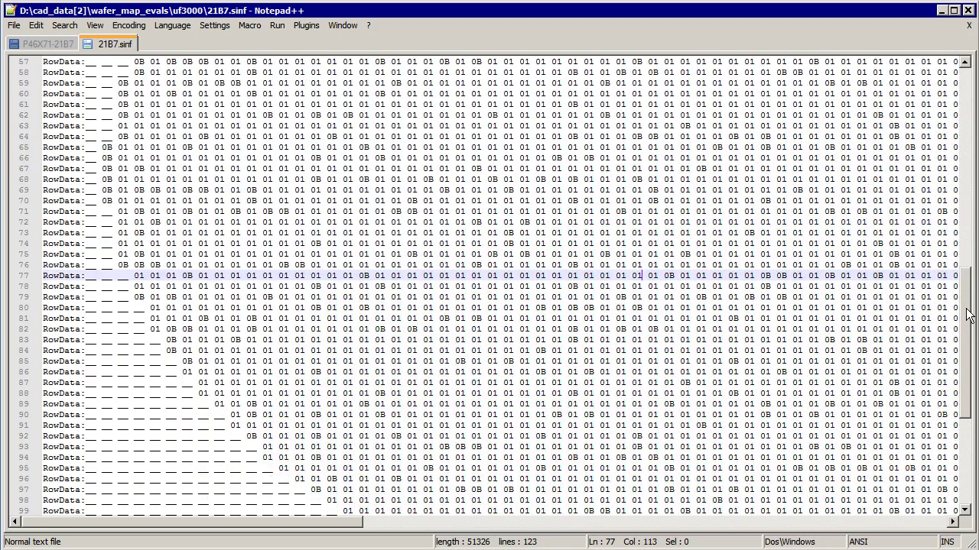
pyautogui.scroll(-6, 970, 334)
pyautogui.moveTo(334, 522); pyautogui.dragTo(933, 544)
pyautogui.moveTo(967, 482); pyautogui.dragTo(966, 332)
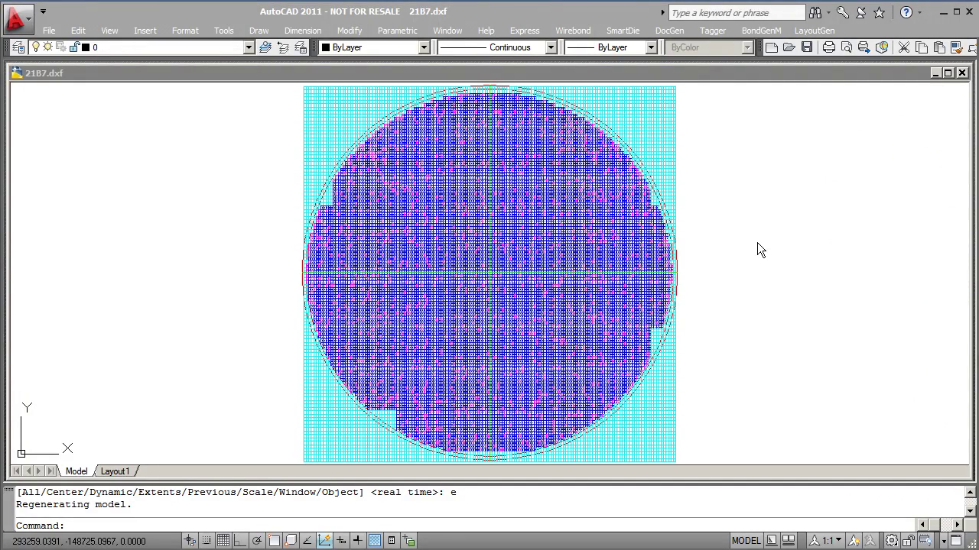
# Review the drawing's layer list and turn off the CELL___ layer to hide the empty cells around the wafer
pyautogui.click(249, 48)
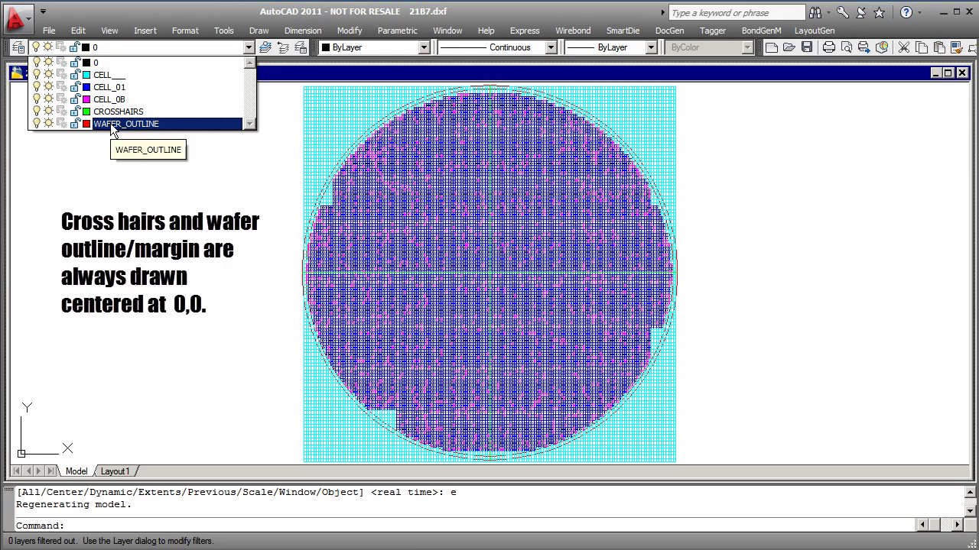
pyautogui.click(214, 233)
pyautogui.click(168, 47)
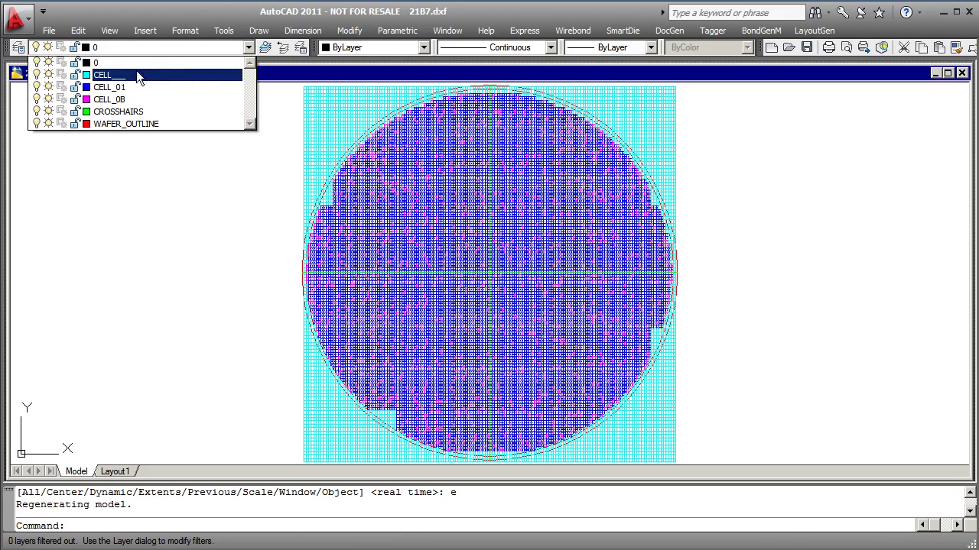
pyautogui.click(38, 73)
pyautogui.click(138, 260)
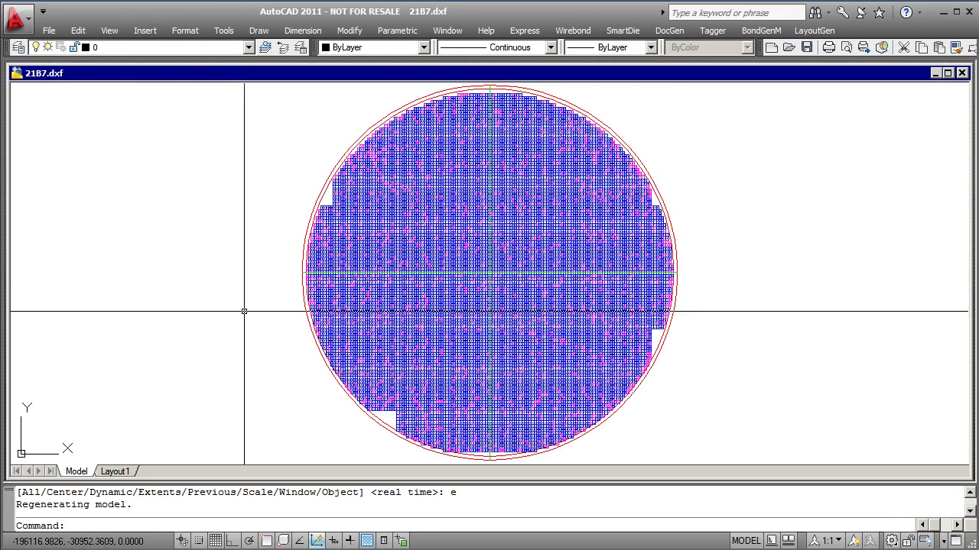
# Examine how the die array sits against the wafer outline, margin circle and crosshairs at the wafer's left and lower edges
pyautogui.scroll(3, 275, 291)
pyautogui.scroll(1, 290, 282)
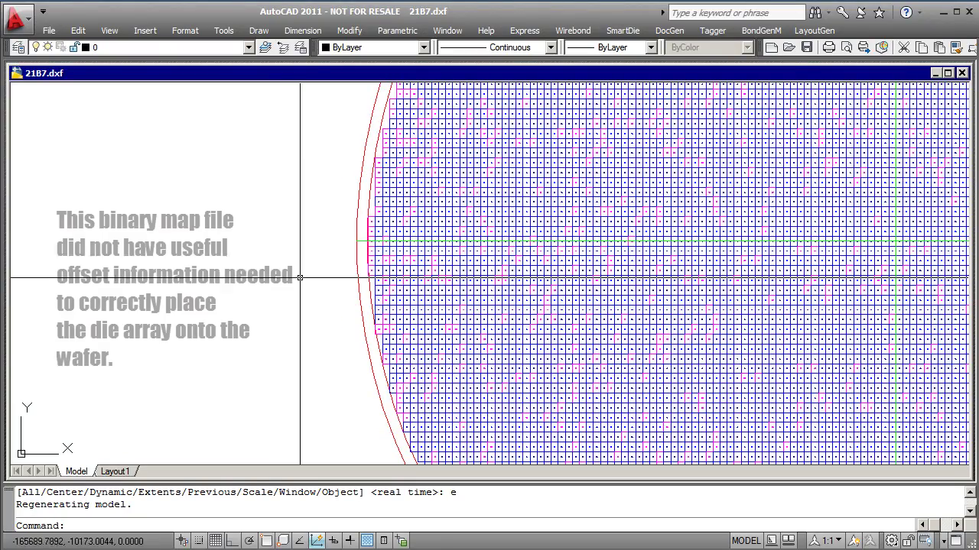
pyautogui.scroll(2, 305, 278)
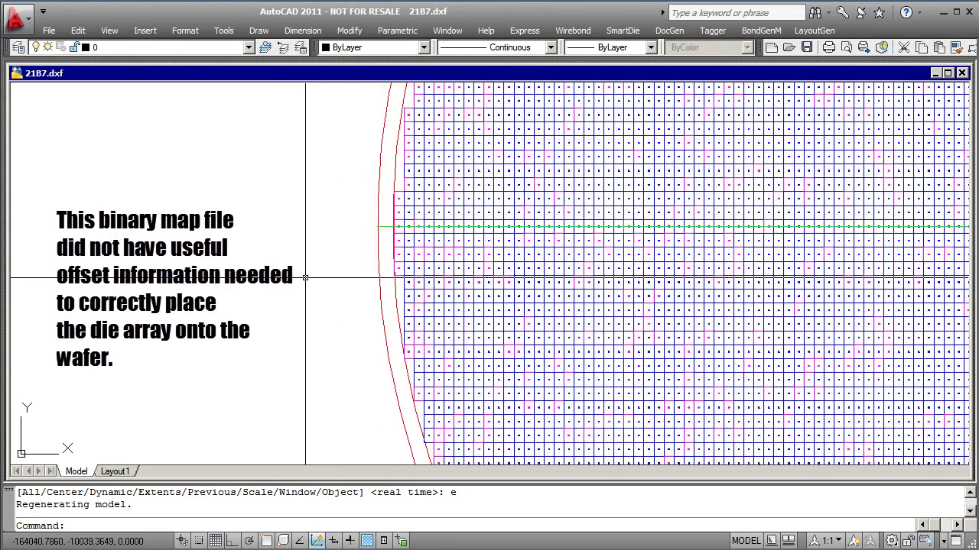
pyautogui.scroll(2, 304, 279)
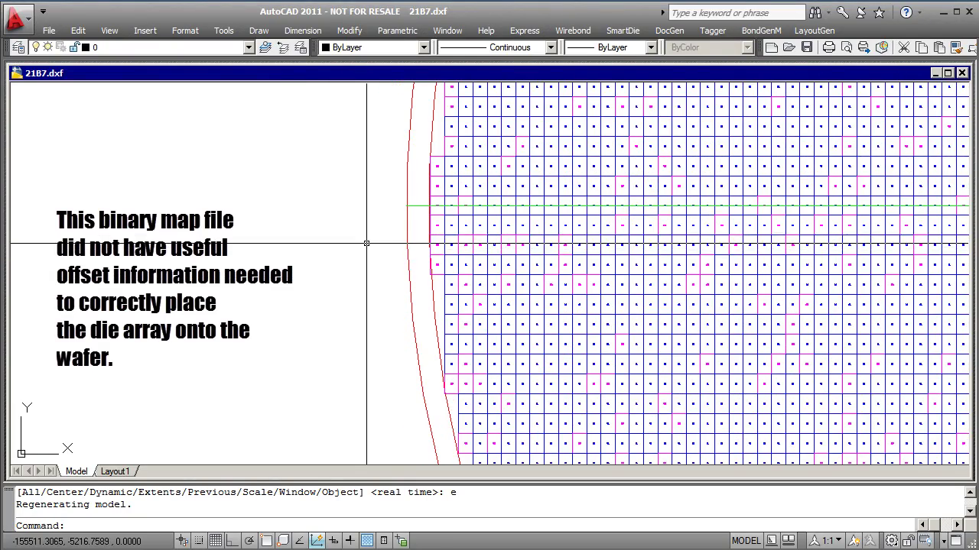
pyautogui.moveTo(365, 243); pyautogui.dragTo(183, 233)
pyautogui.scroll(-2, 184, 232)
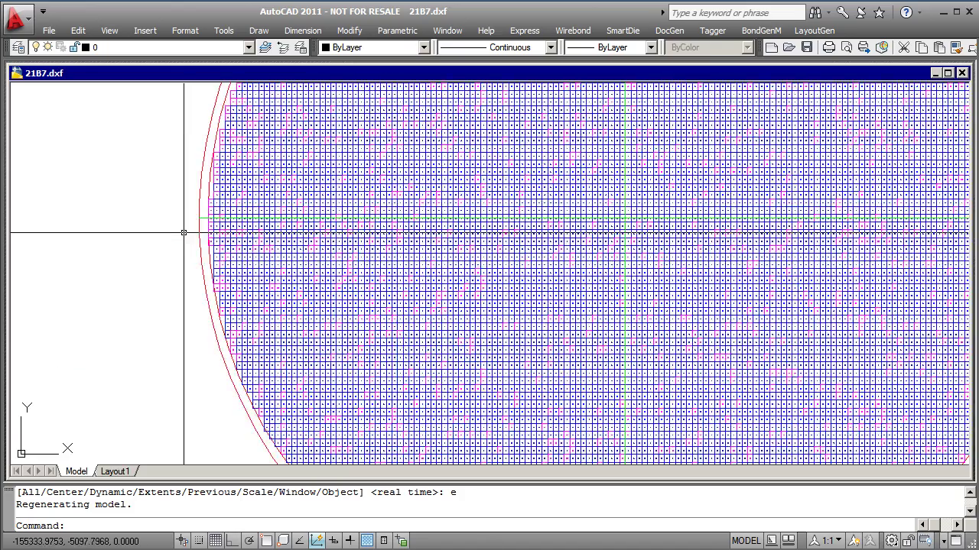
pyautogui.scroll(6, 725, 242)
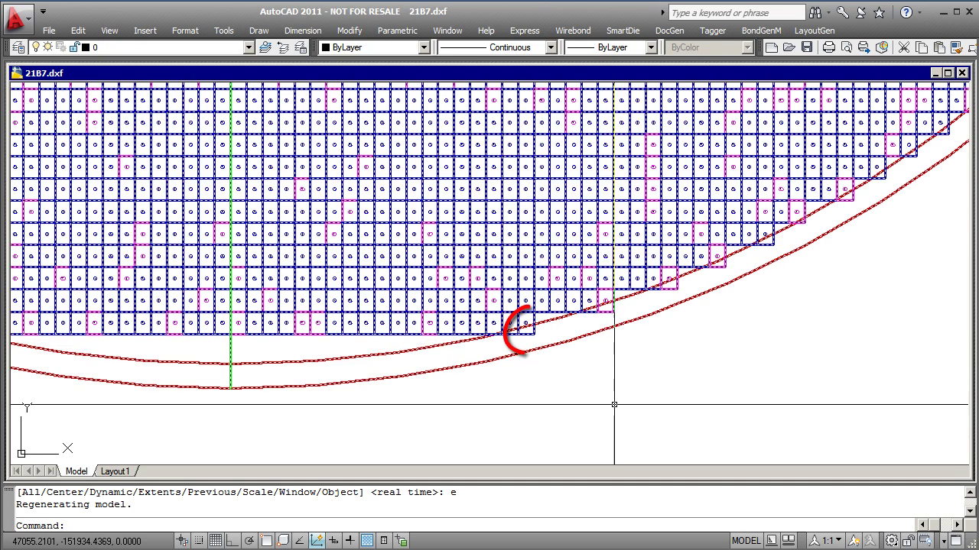
pyautogui.scroll(-3, 612, 404)
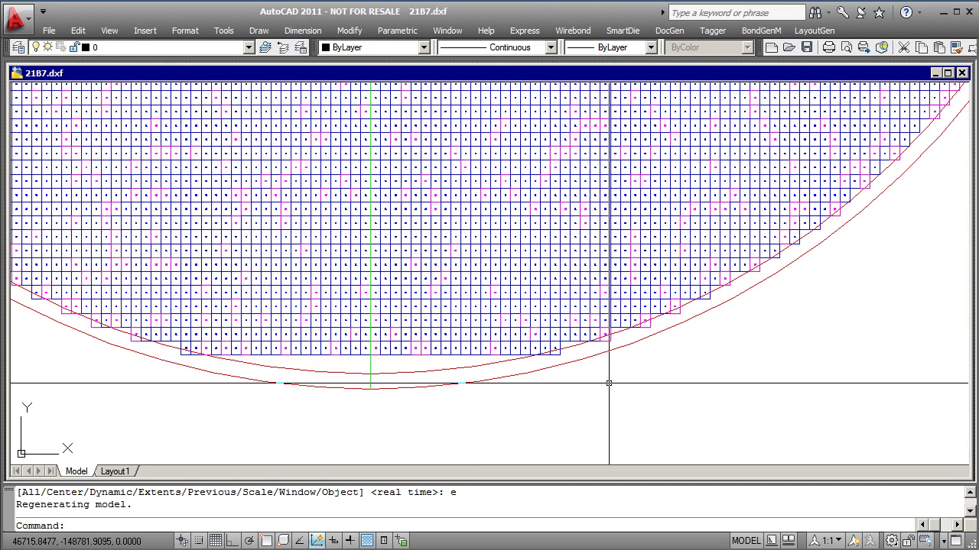
pyautogui.scroll(-3, 617, 379)
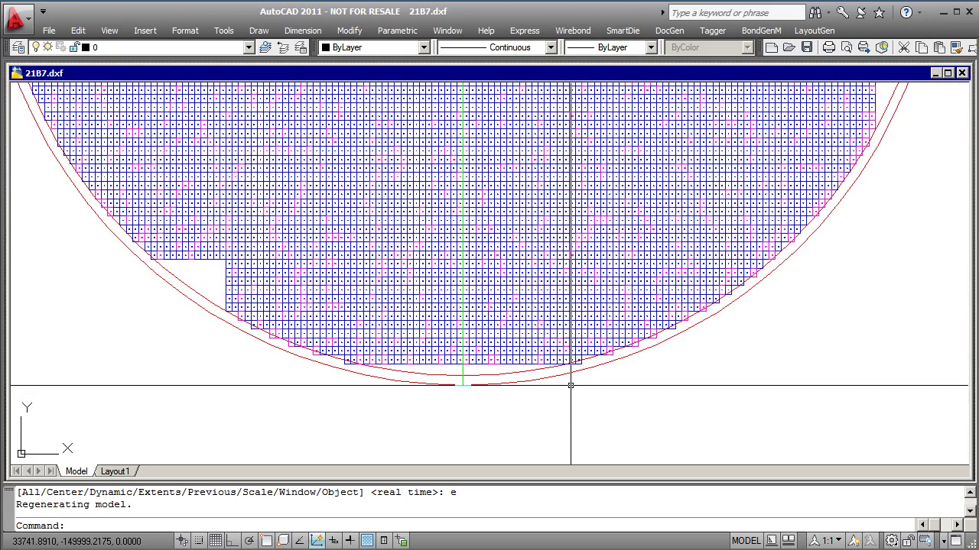
pyautogui.scroll(-5, 570, 386)
pyautogui.middleClick(635, 389)
pyautogui.middleClick(635, 389)
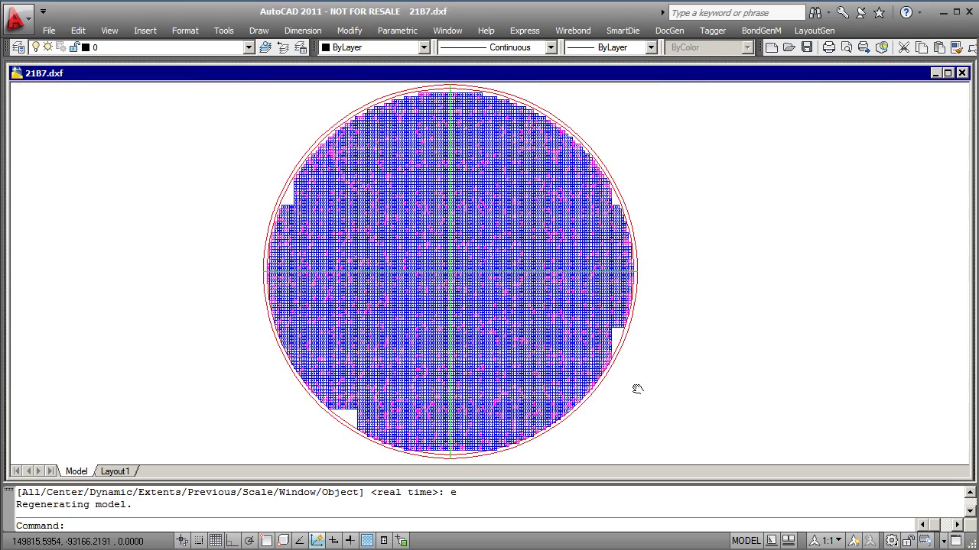